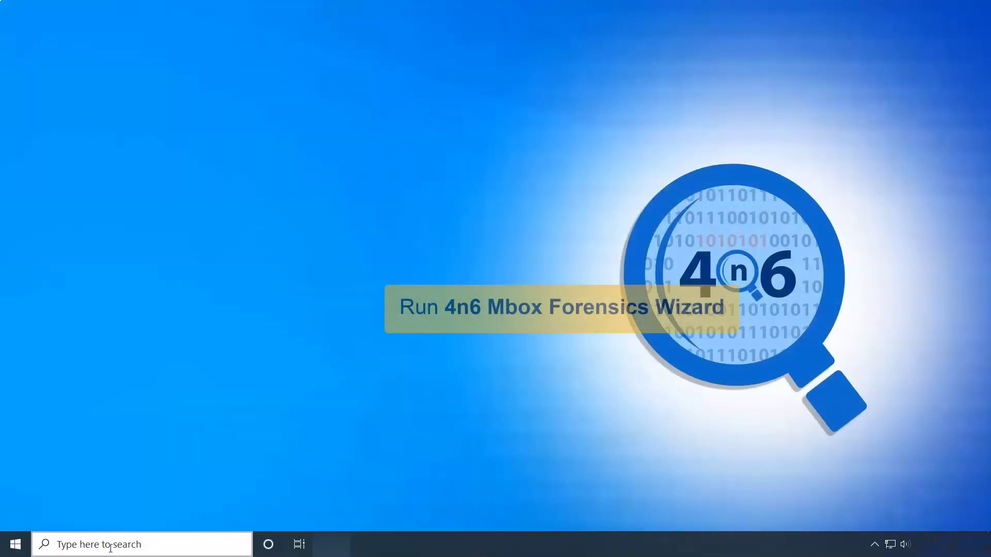
Search Windows for '4n6 Mbox Forensics Wizard' to find the app
click(110, 548)
text(4n6 Mbox For)
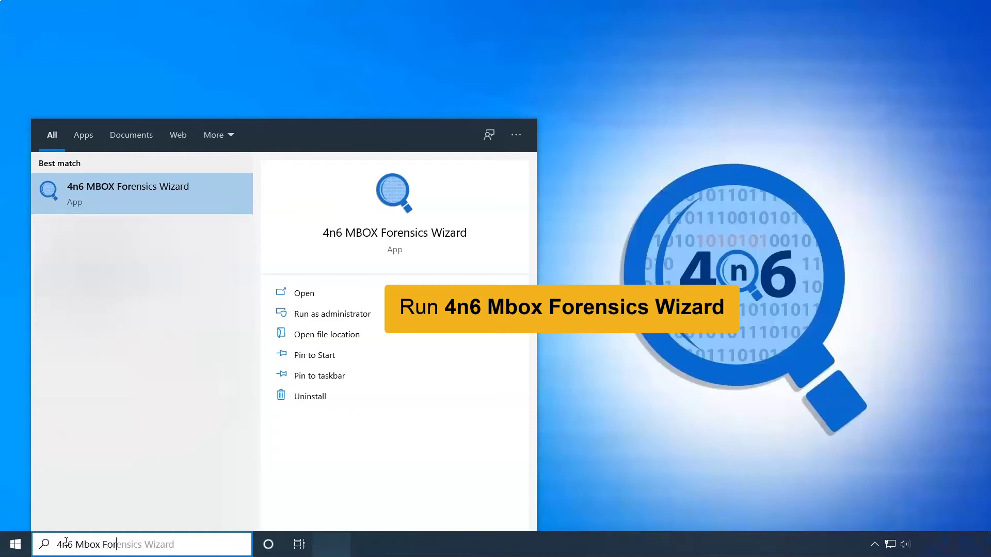
text(ensics Wizard)
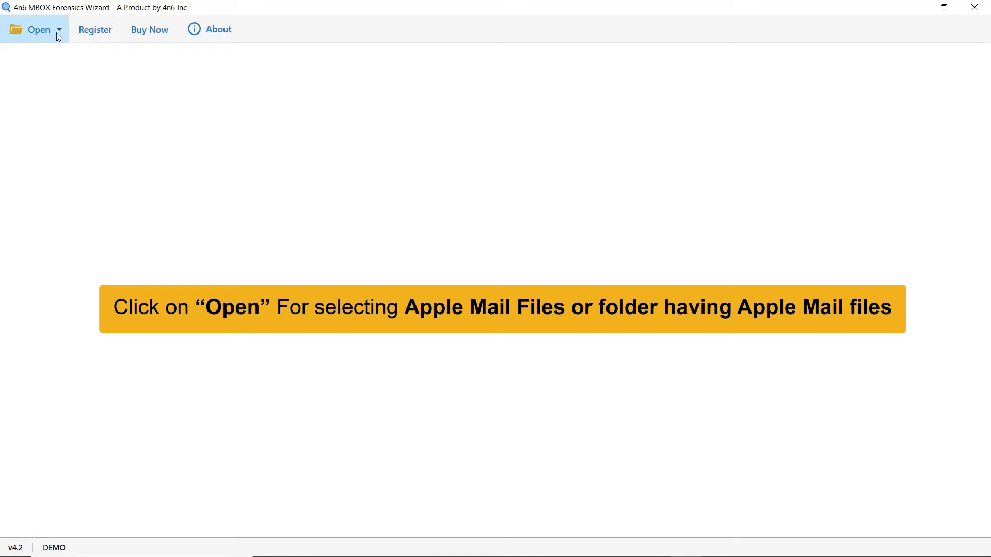
Load the Apple Mail folder via Choose Folders so Mail Data (36) appears
click(56, 33)
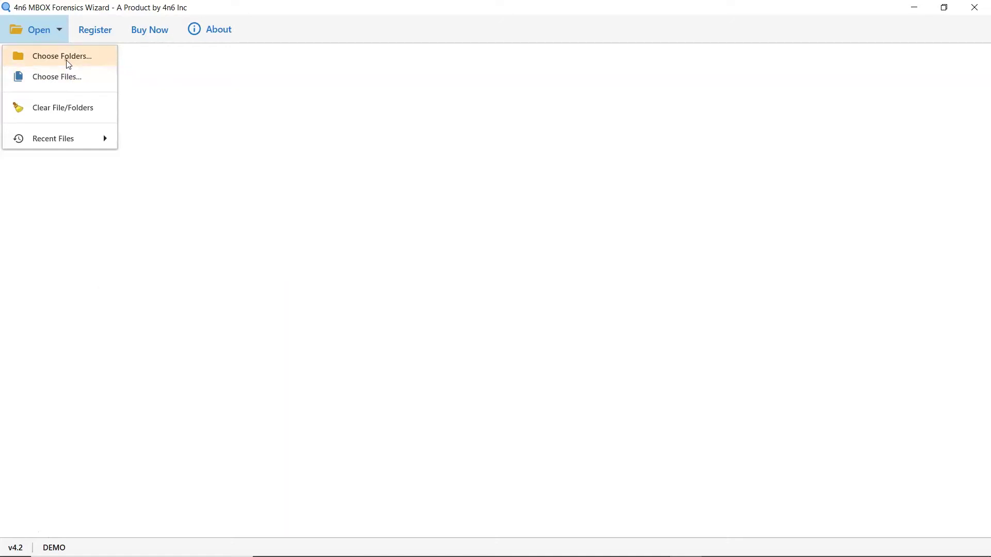
click(64, 58)
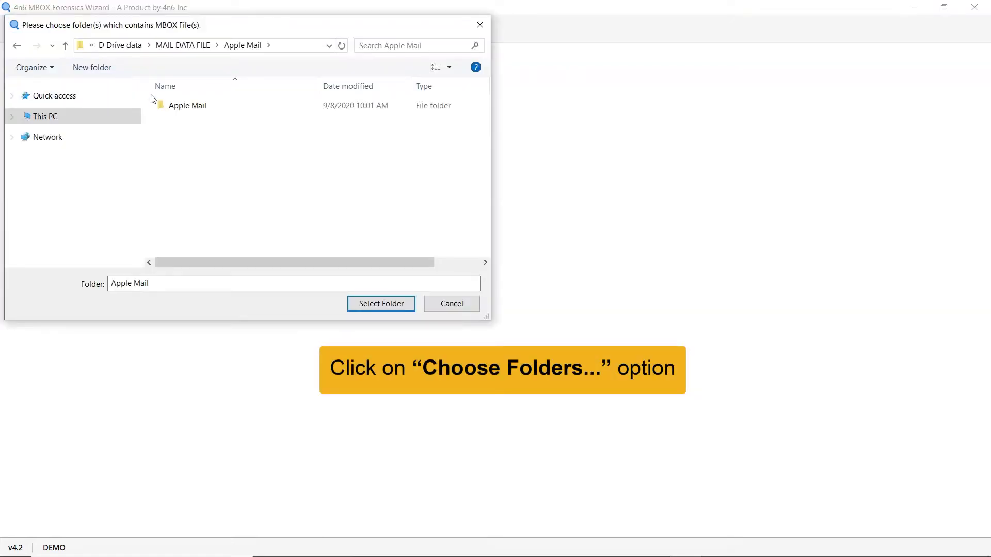
click(181, 107)
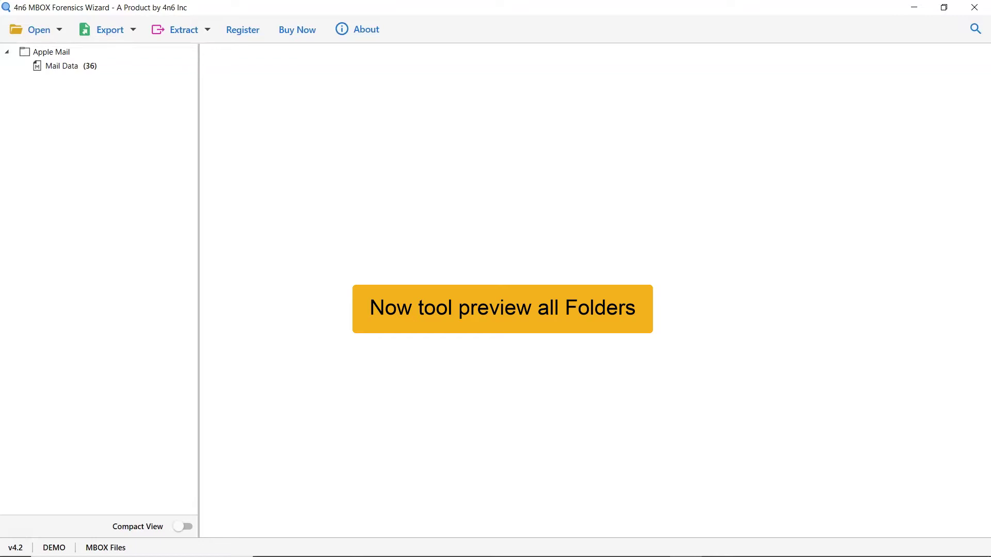
List the Mail Data messages and preview the 'Document' email with its miscellaneous.pdf attachment
click(85, 67)
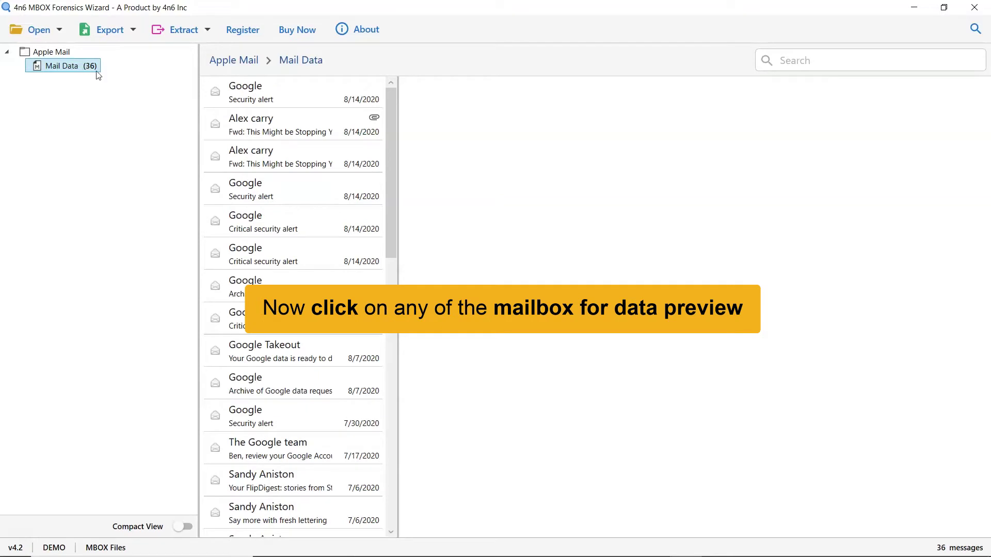
scroll(317, 202, down, 1)
drag(392, 285, 394, 520)
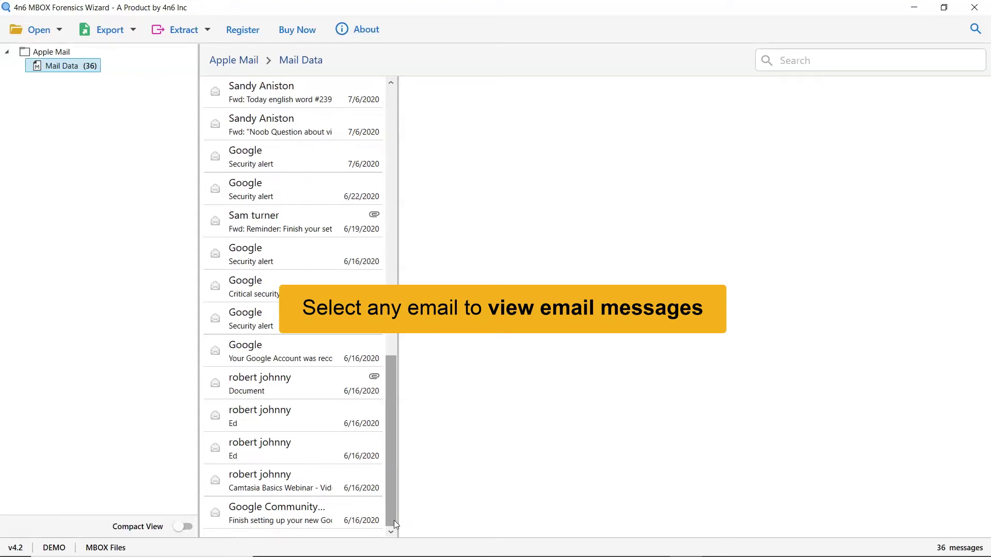
click(297, 383)
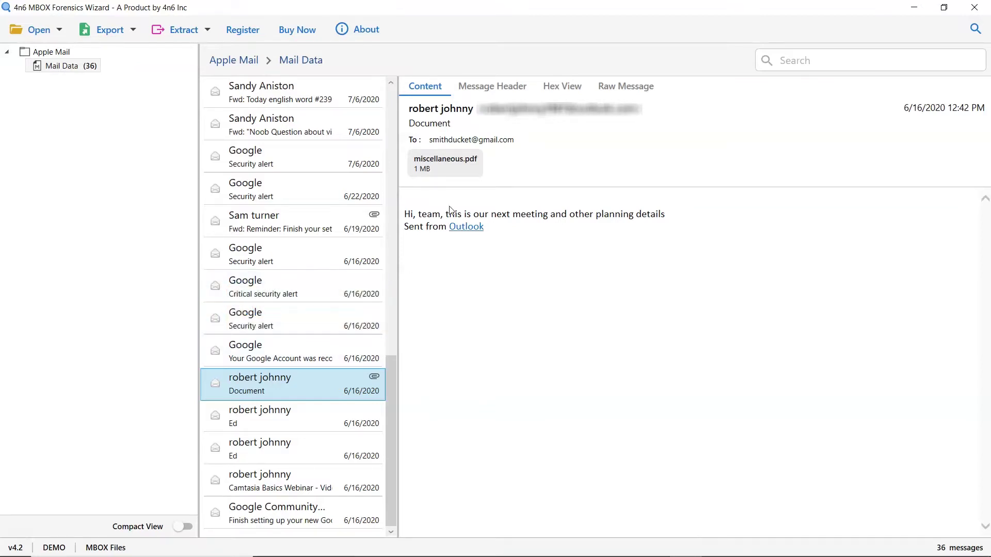
Open miscellaneous.pdf, check the Export and Extract options, and reopen the Export format list
right_click(468, 172)
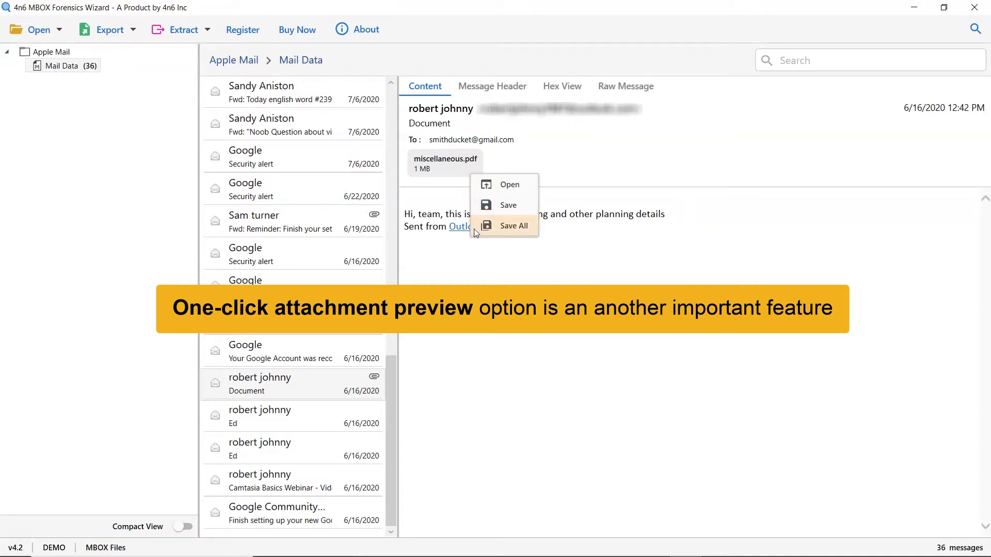
click(479, 194)
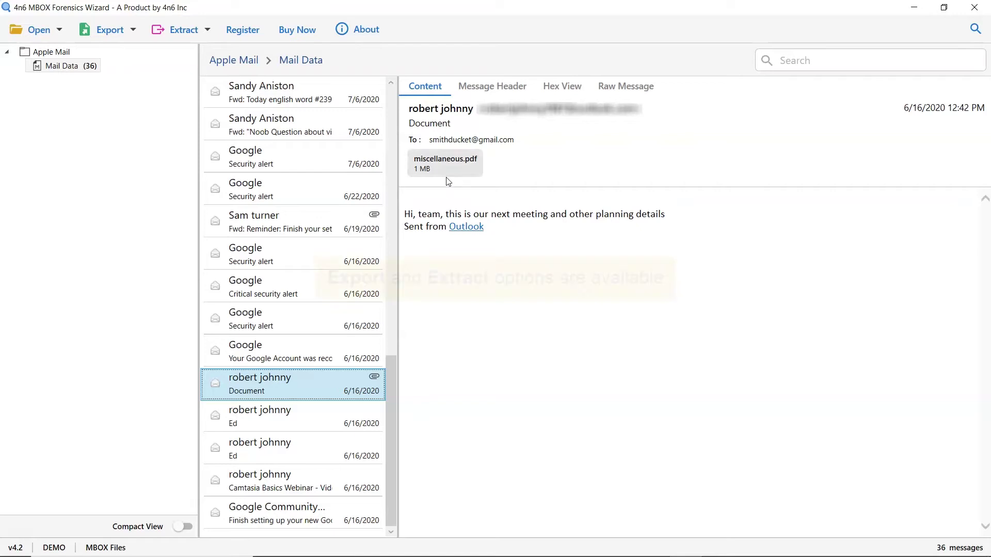
click(135, 30)
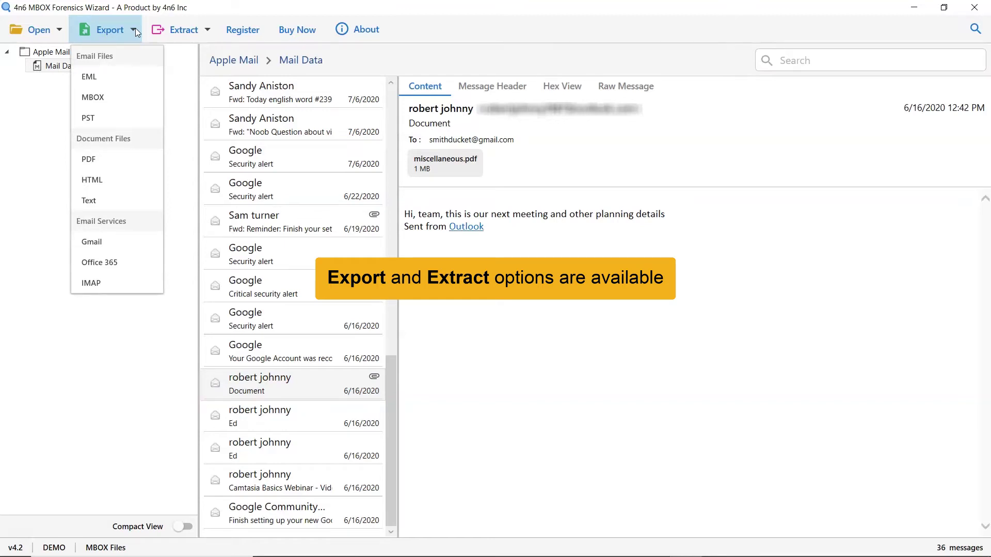
click(135, 30)
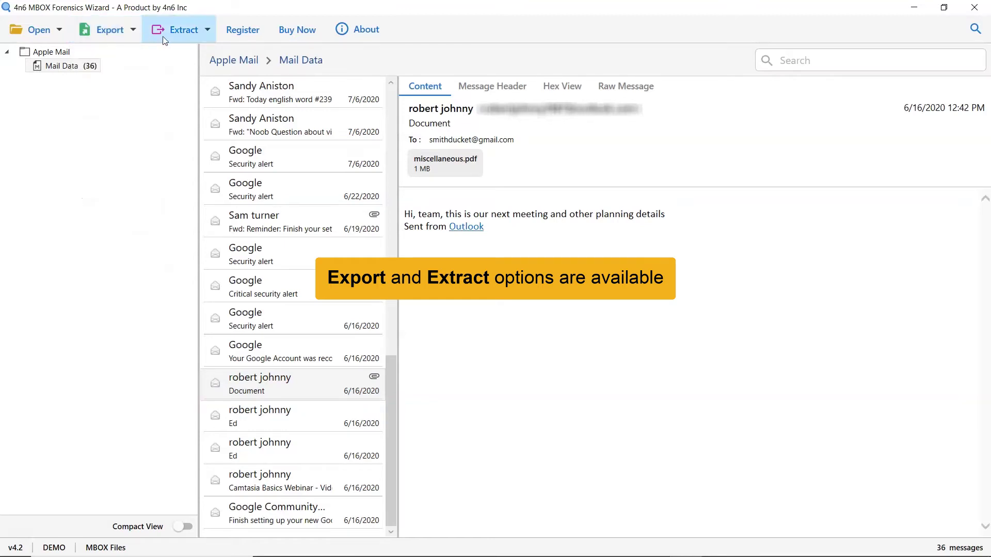
click(209, 31)
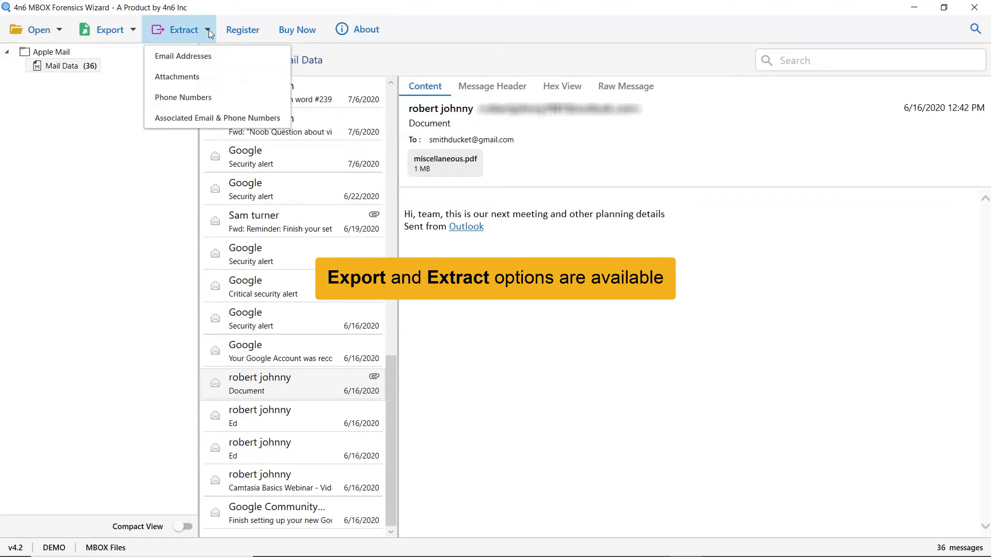
click(208, 30)
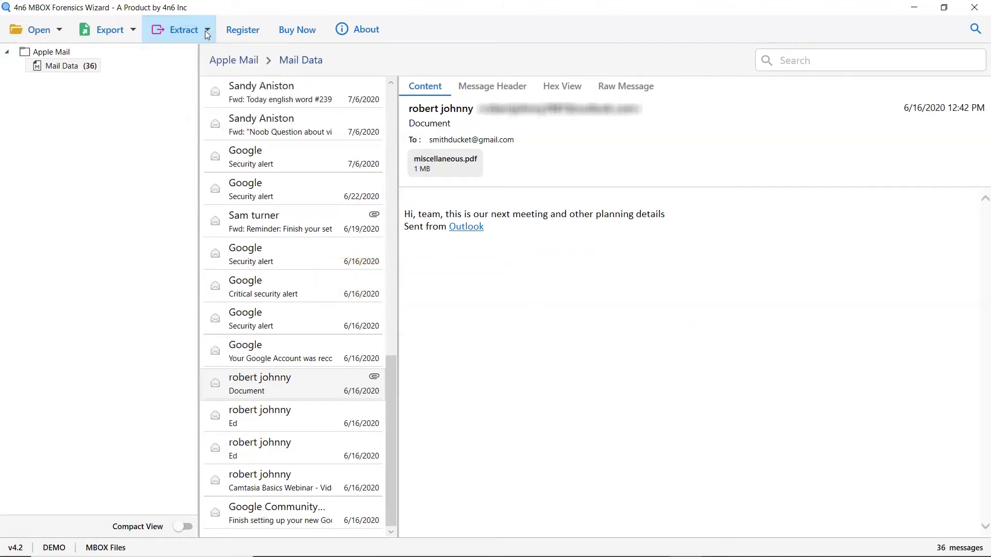
click(134, 31)
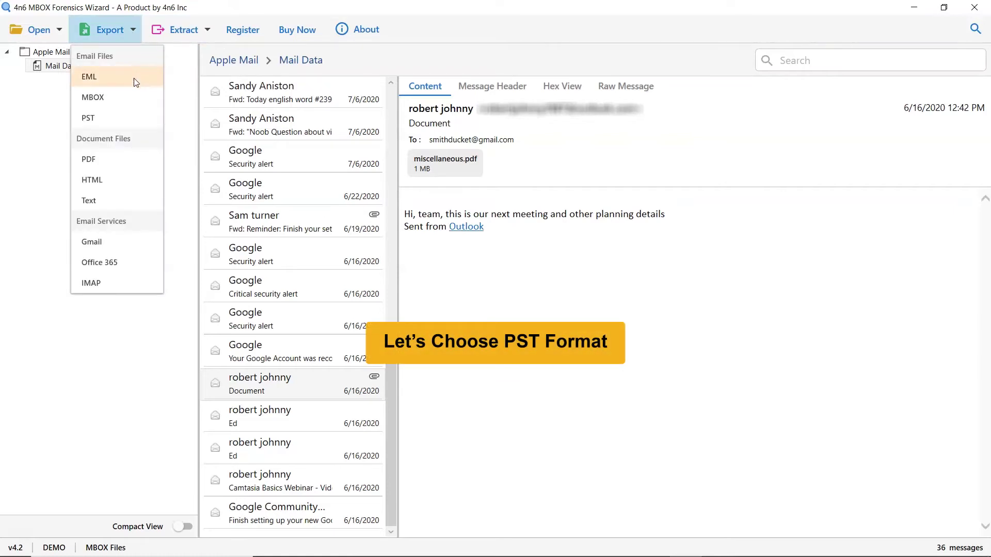
Choose PST export of Mail Data, saving to Desktop\Output\Exported_Messages.pst
click(134, 127)
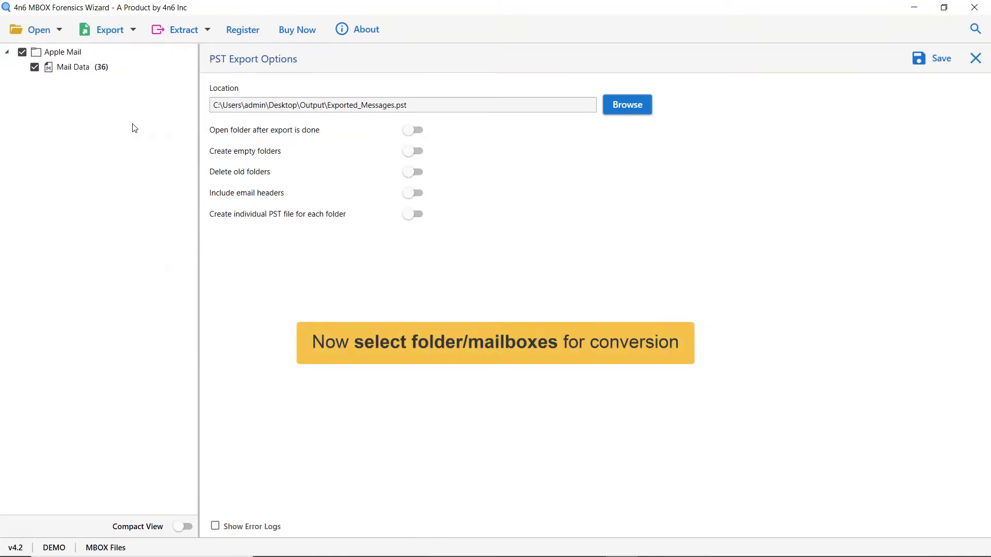
click(34, 68)
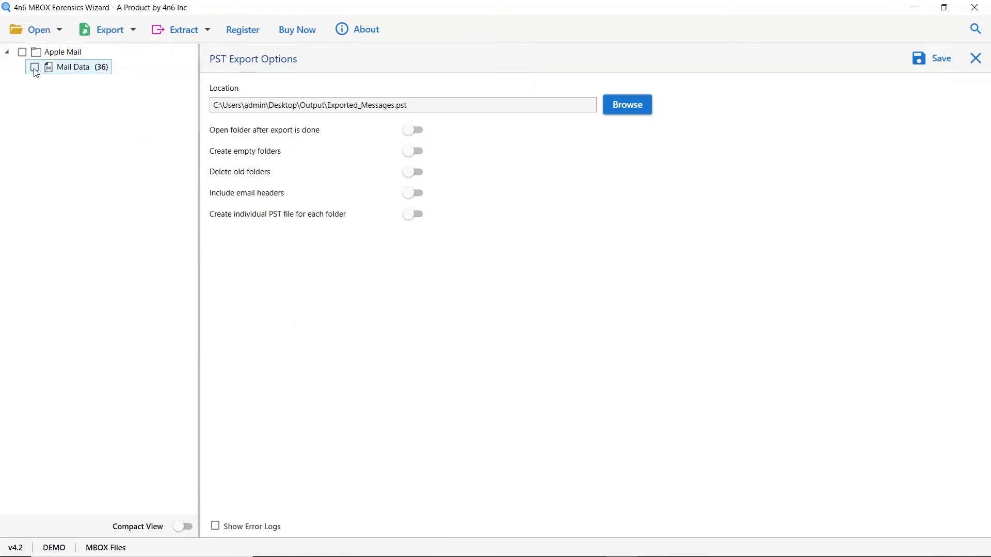
click(34, 68)
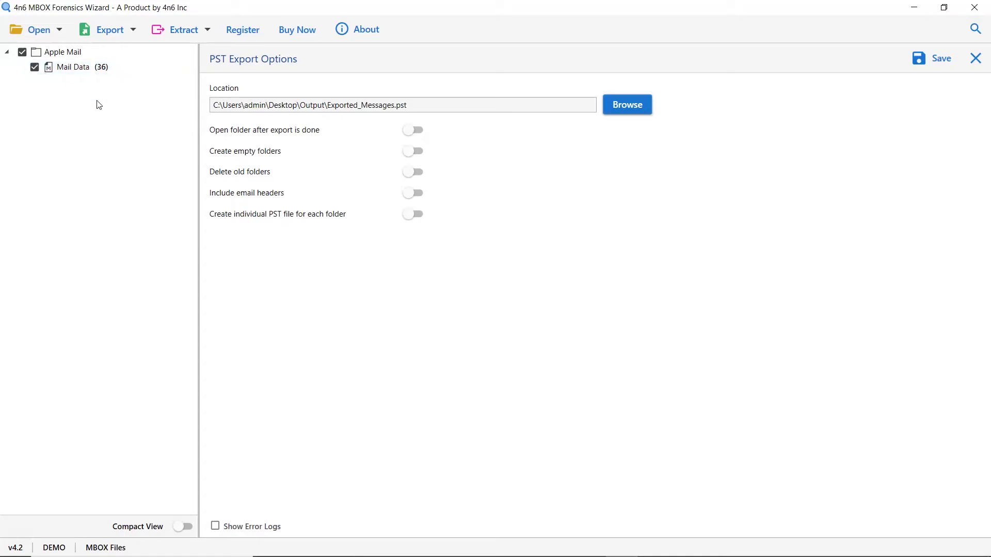
click(628, 109)
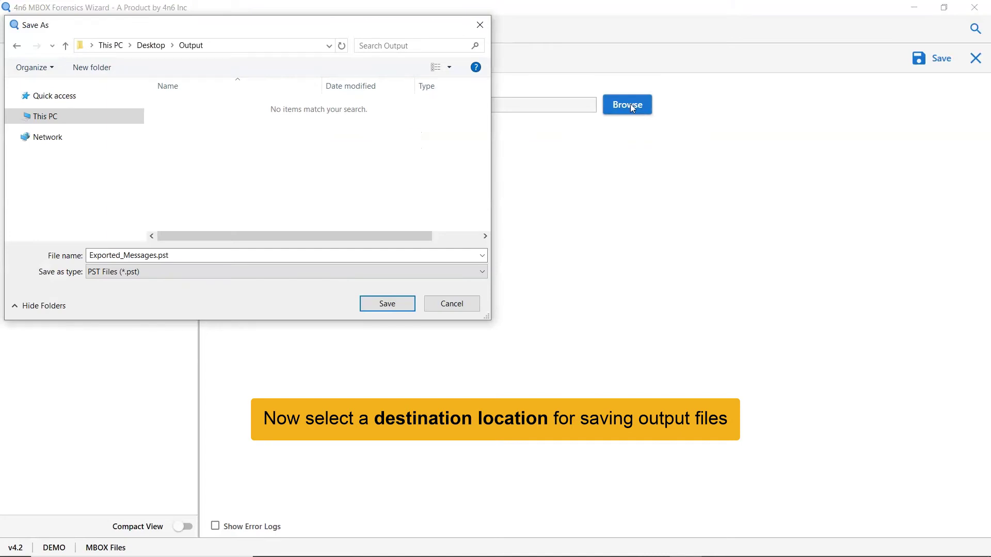
click(387, 304)
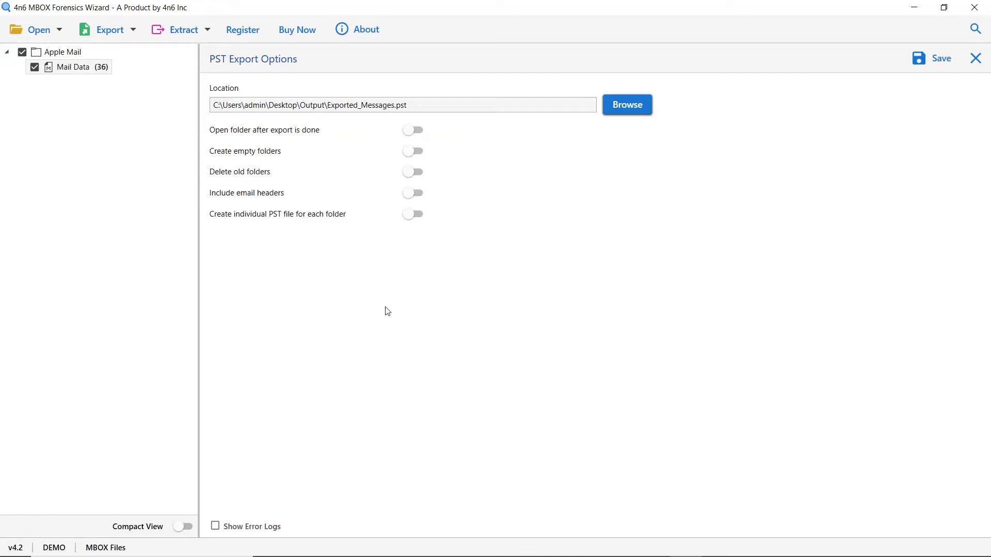
Toggle 'Open folder after export' and 'Create empty folders', leaving only 'Delete old folders' on
click(408, 134)
click(409, 153)
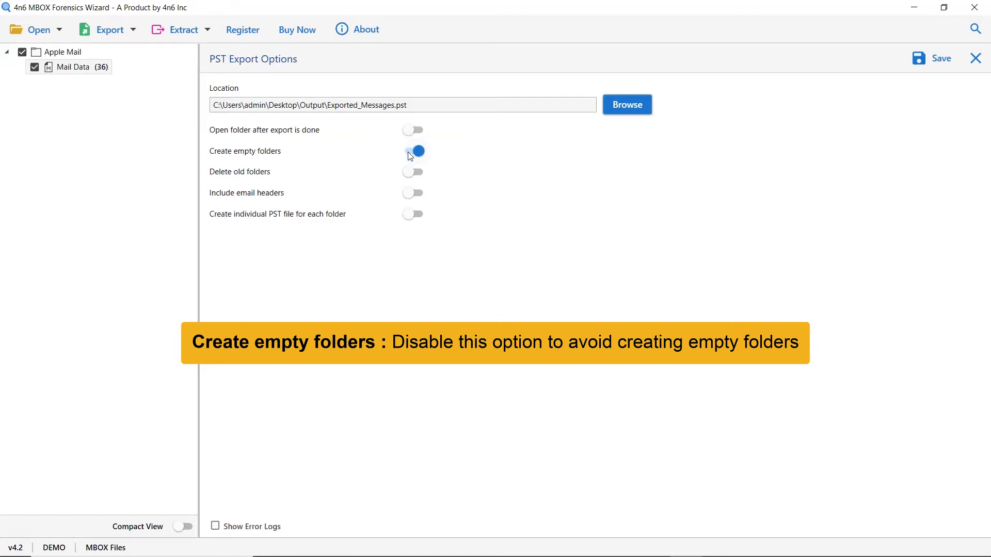
click(409, 154)
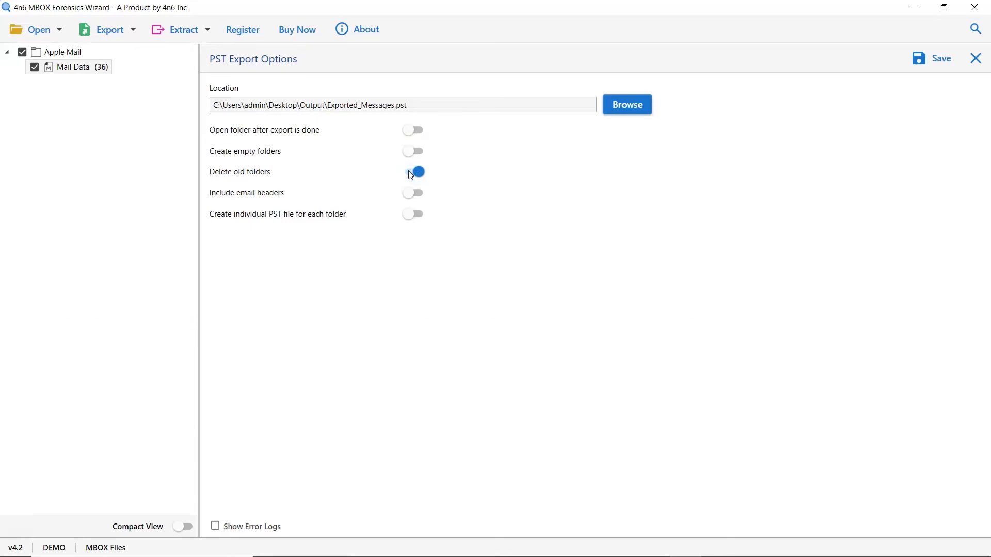
Turn off 'Delete old folders' and toggle email headers and individual PST files on then off
click(409, 172)
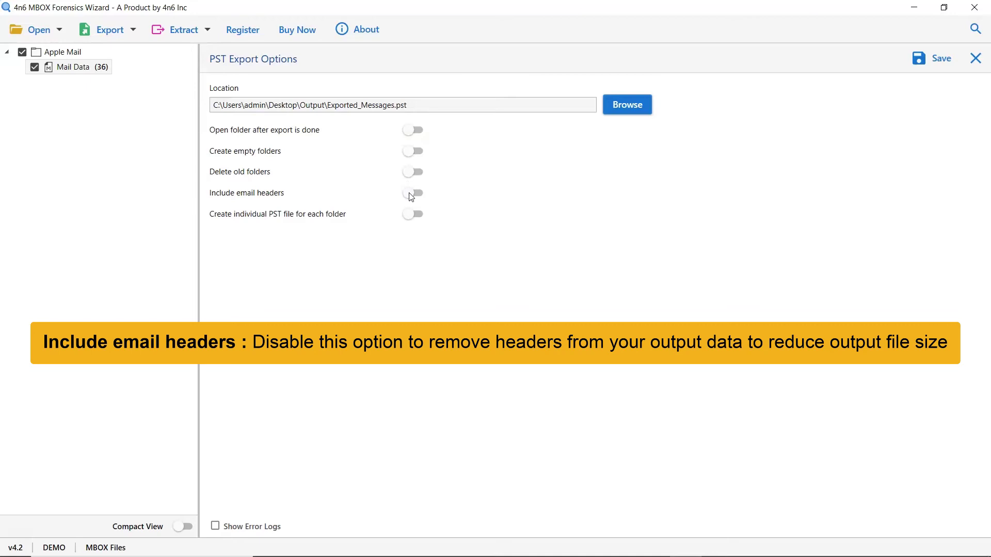
click(411, 195)
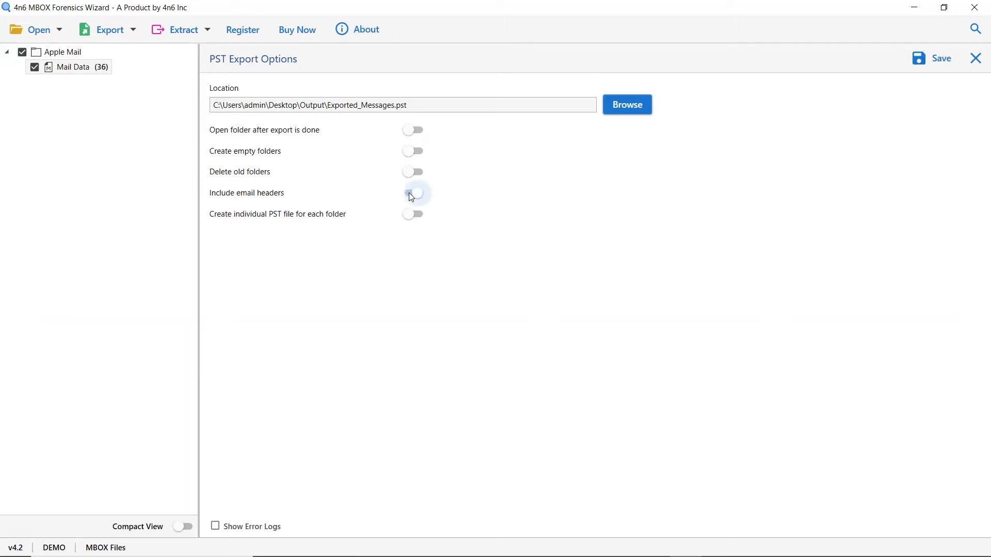
click(411, 194)
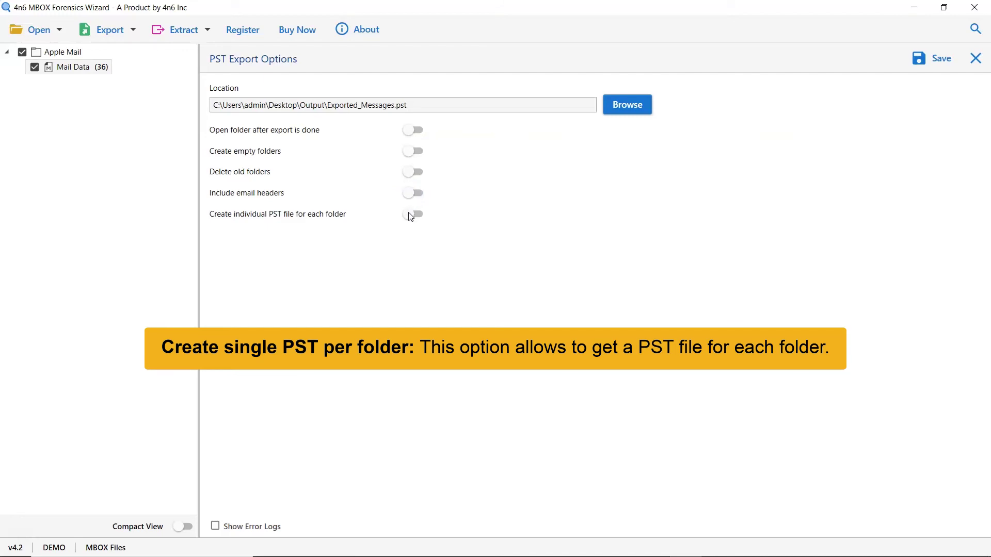
click(411, 215)
click(410, 215)
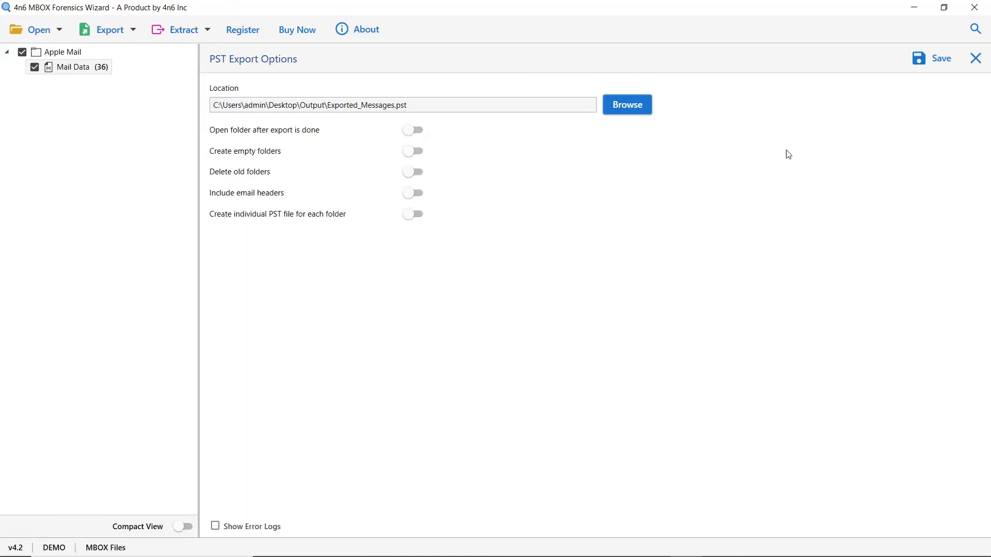
Run the PST export to Exported_Messages.pst and dismiss the demo-edition limit notice
click(928, 64)
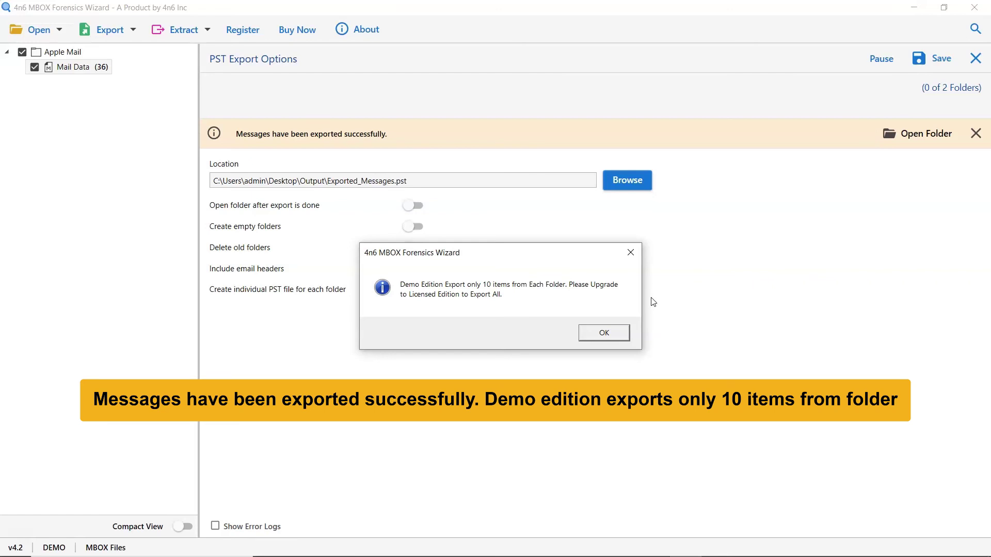
click(598, 333)
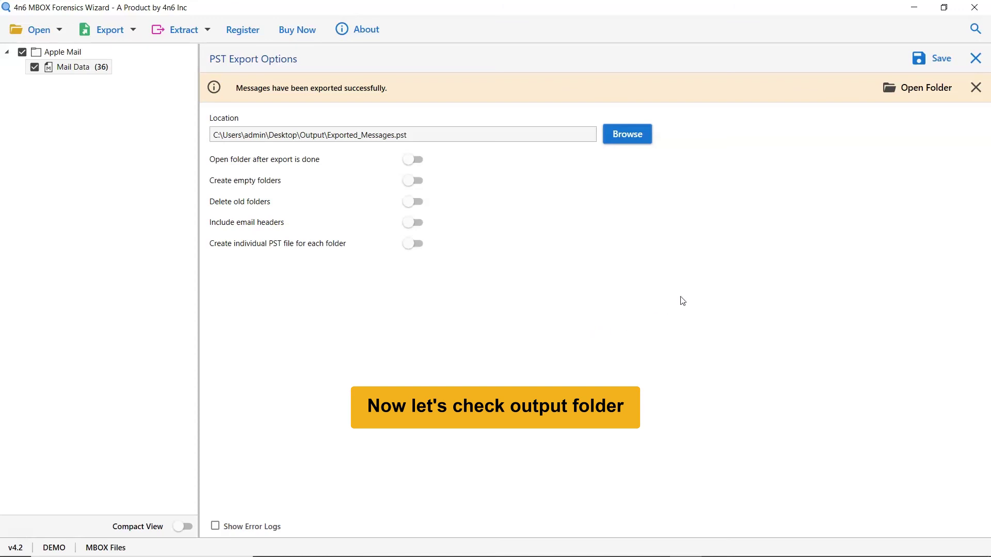
Open Desktop\Output in File Explorer to see Exported_Messages.pst (1,753 KB)
click(912, 91)
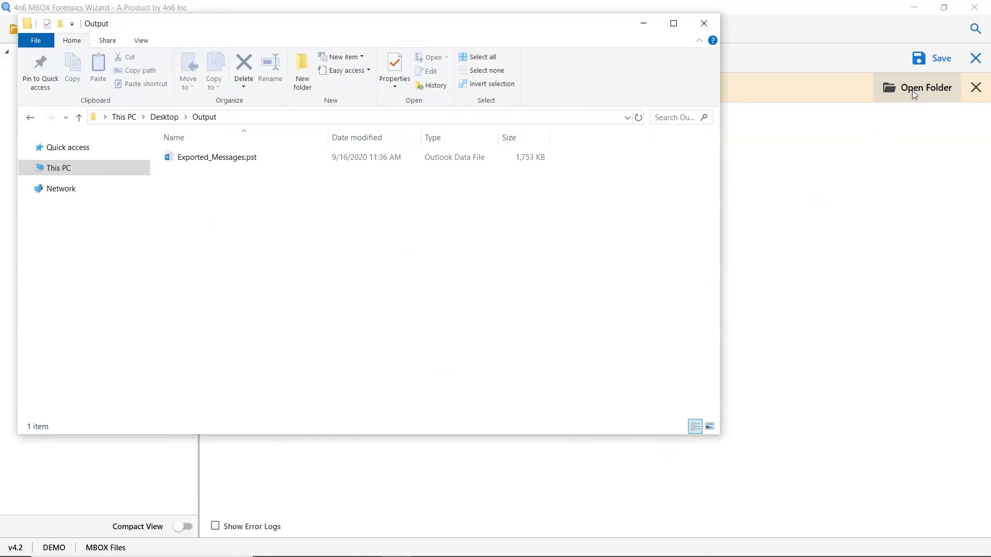